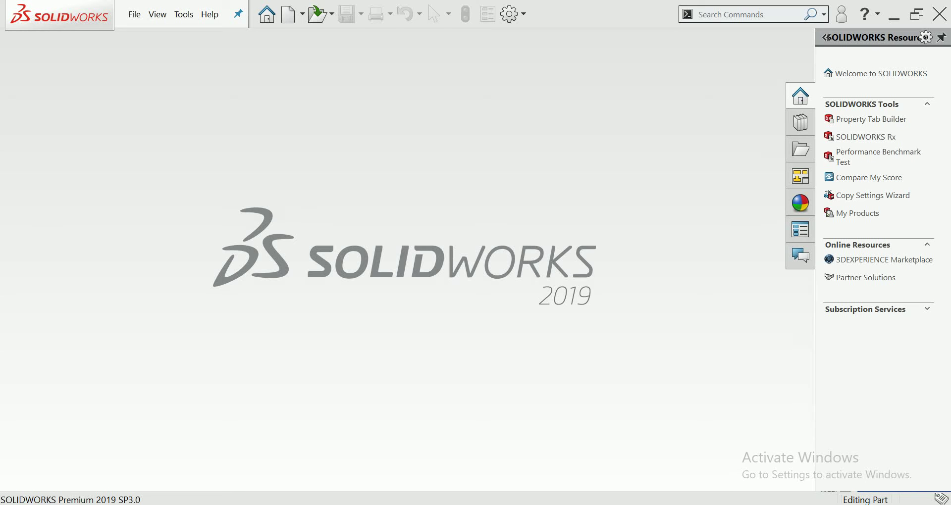
- Create a new Part document and begin Sketch1 on the Top Plane
key("ctrl+n")
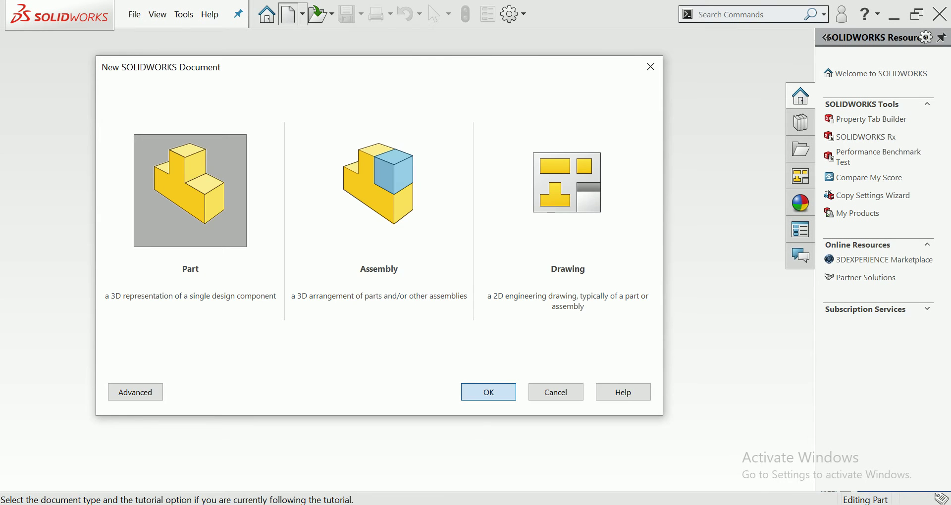
key("Return")
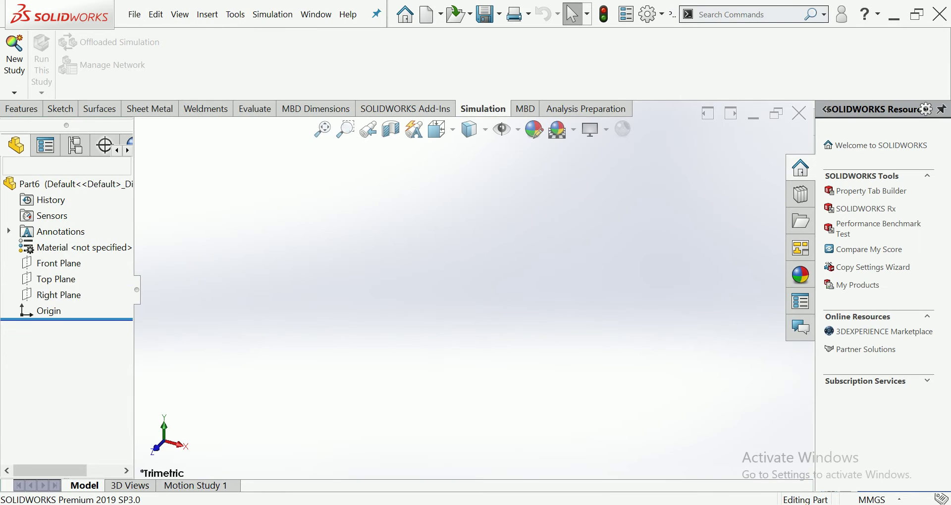
left_click(55, 278)
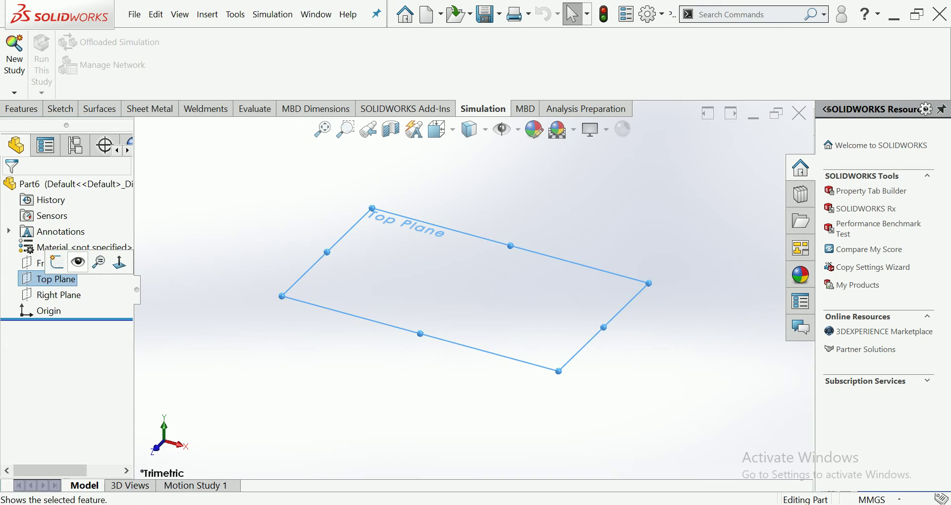
left_click(70, 258)
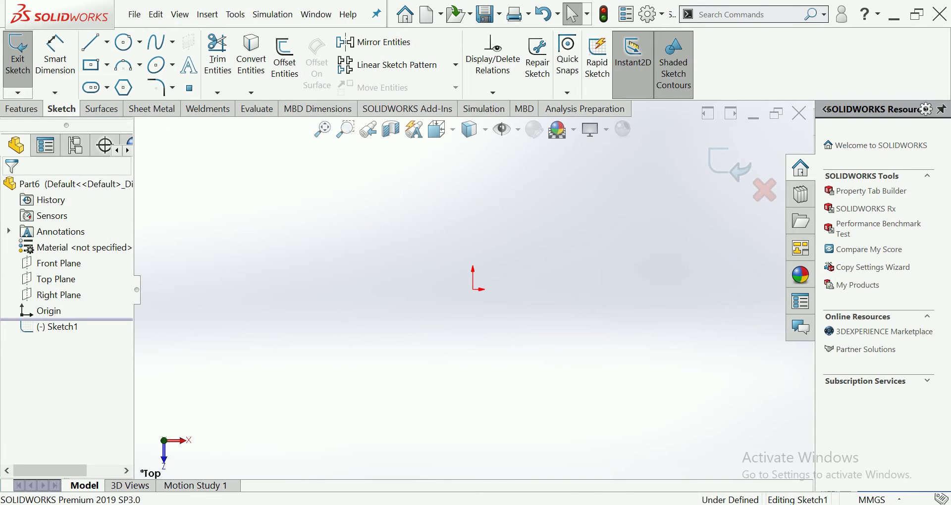
- Draw an origin-centred circle with a vertical centerline through its top point
left_click(123, 42)
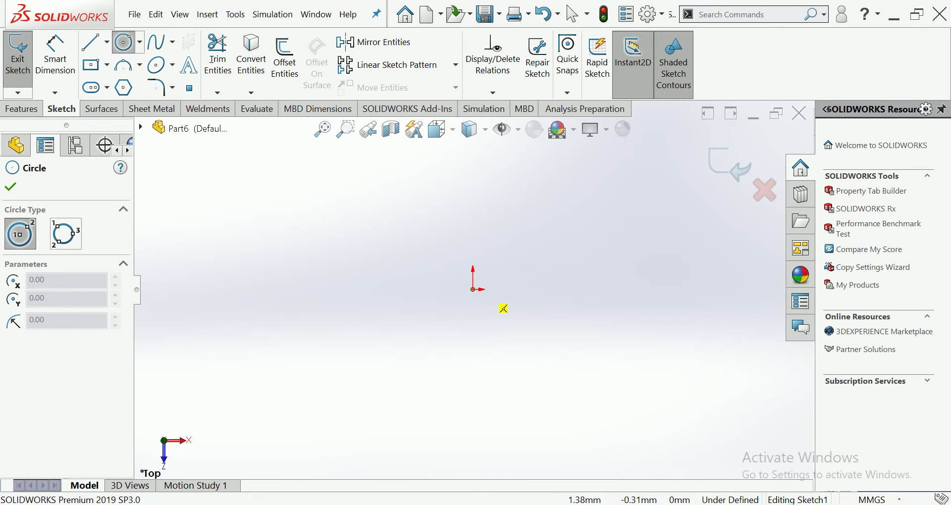
left_click(473, 290)
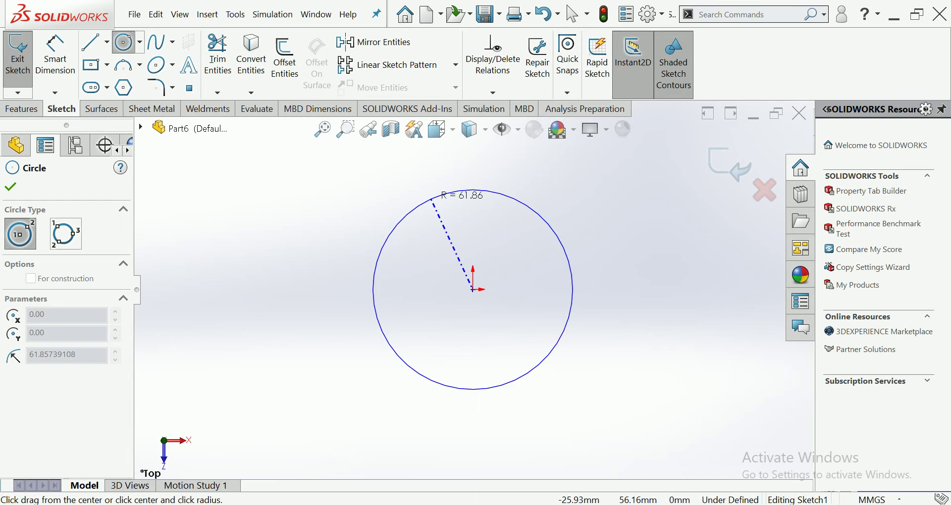
left_click(432, 200)
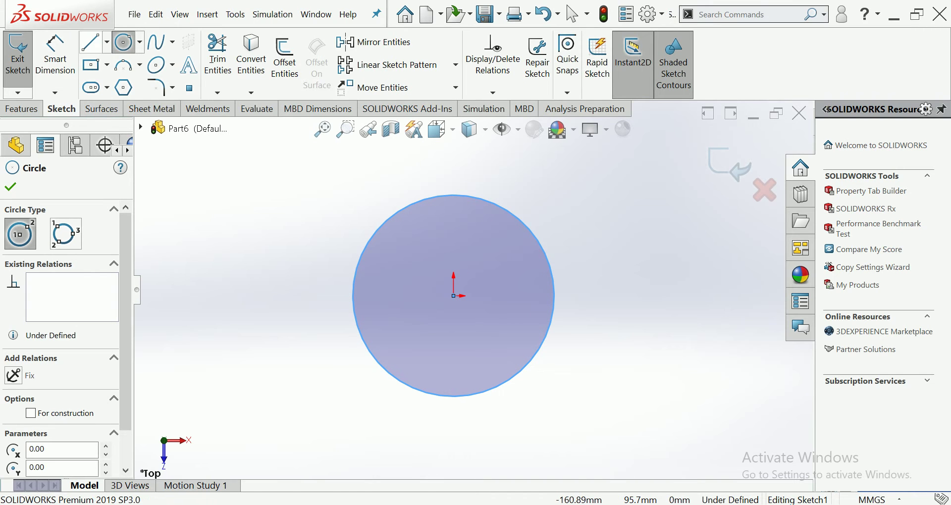
left_click(107, 42)
left_click(119, 81)
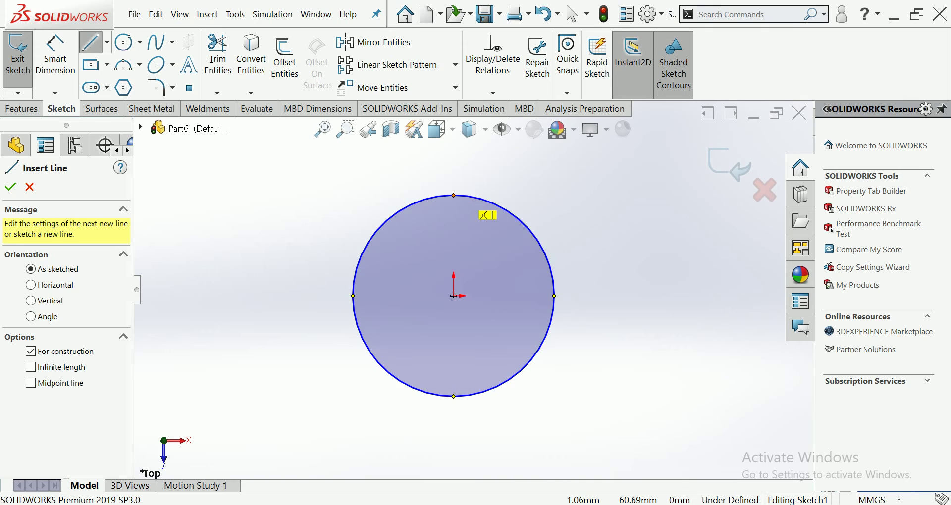
left_click(453, 195)
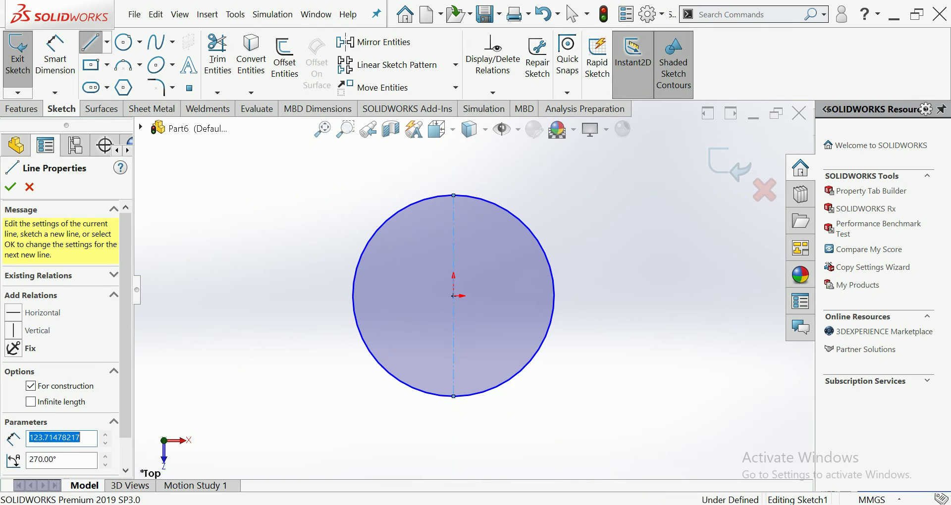
- Dimension the circle's diameter to 150 mm
left_click(55, 54)
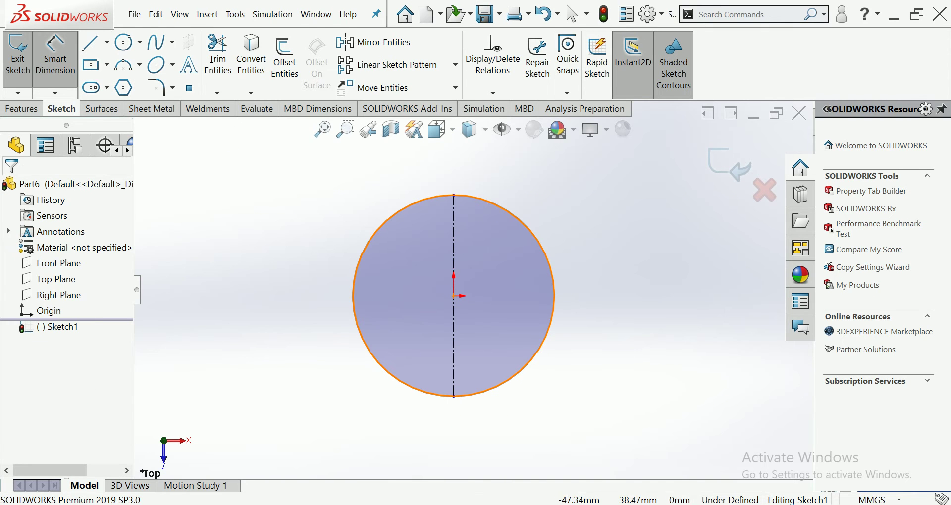
left_click(354, 270)
left_click(232, 280)
left_click(246, 278)
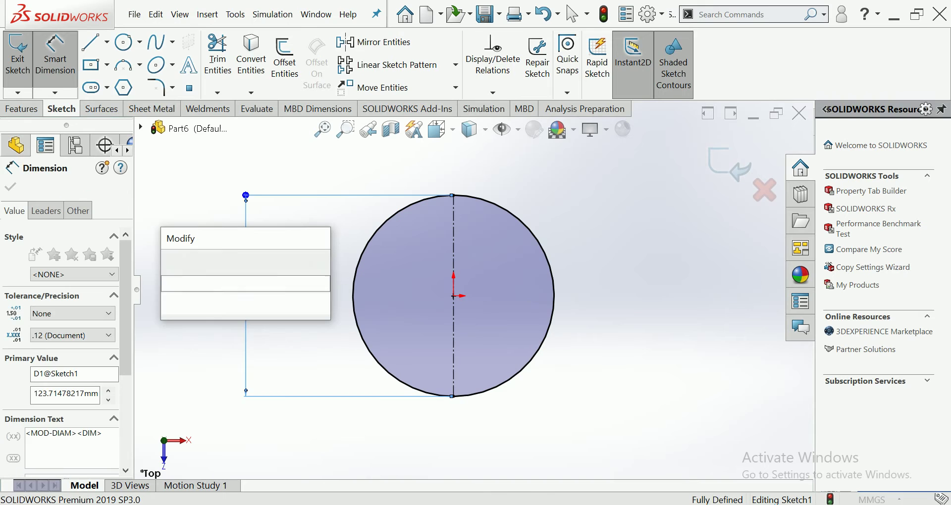
type("1")
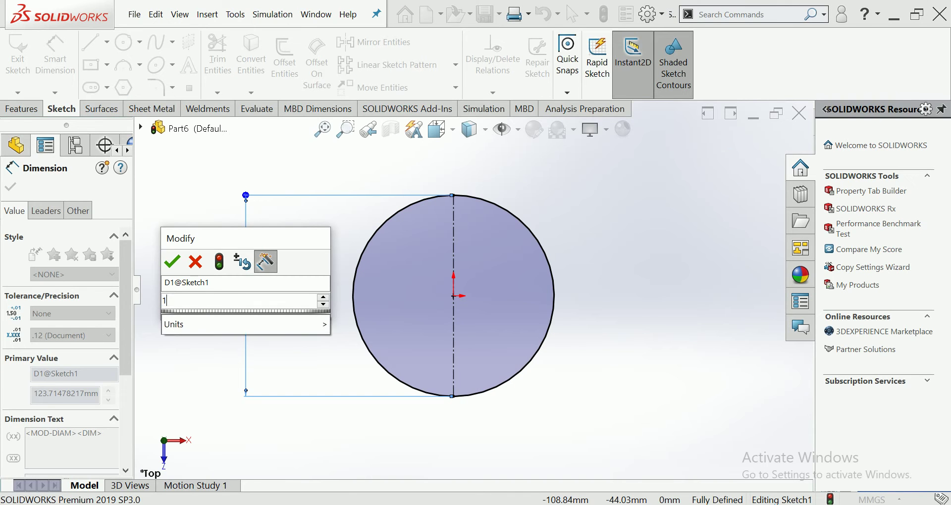
type("50")
key("Return")
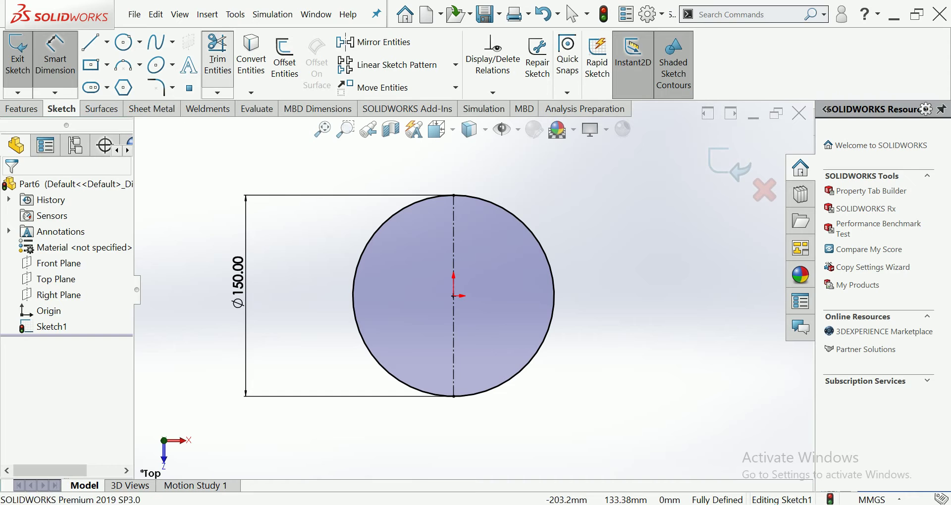
- Trim away the left half of the circle
left_click(218, 57)
left_click(353, 296)
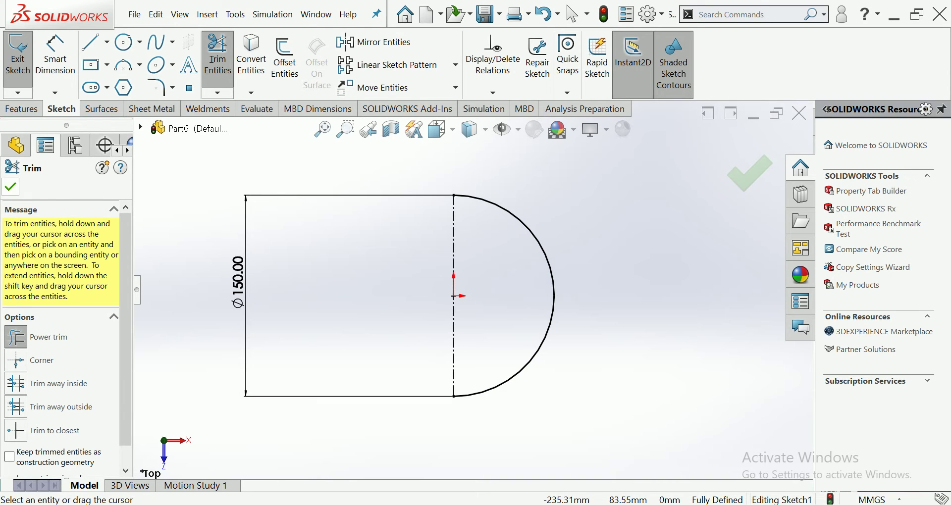
key("Escape")
- Revolve the half-circle 360° about the centerline into a Ø150 mm solid sphere
left_click(21, 108)
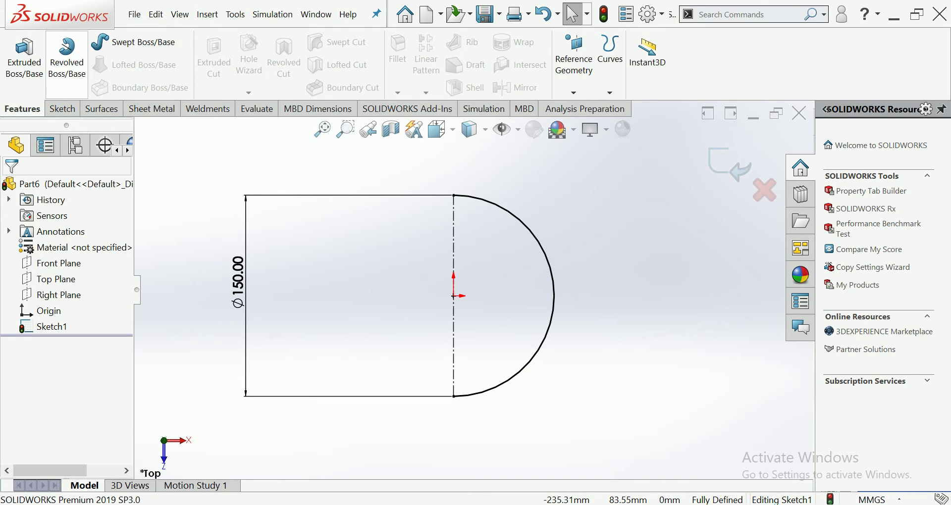
left_click(67, 55)
left_click(509, 269)
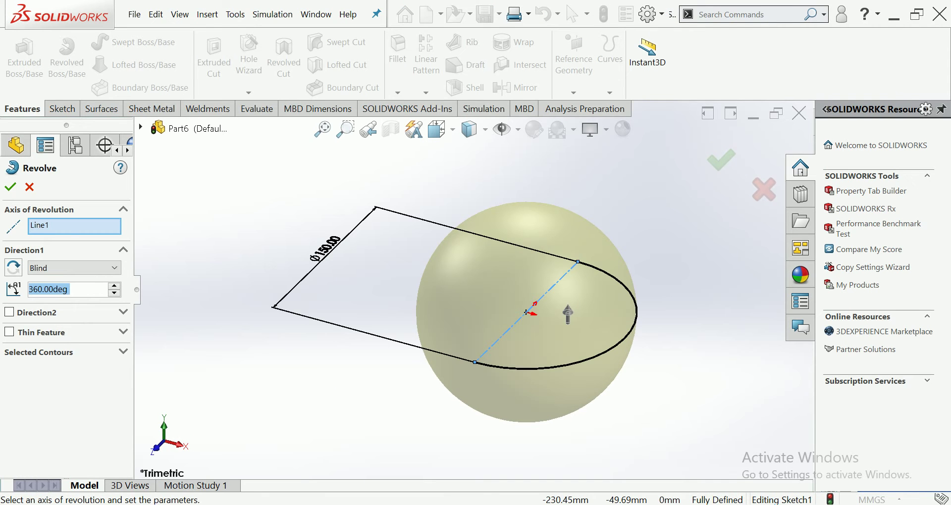
key("Return")
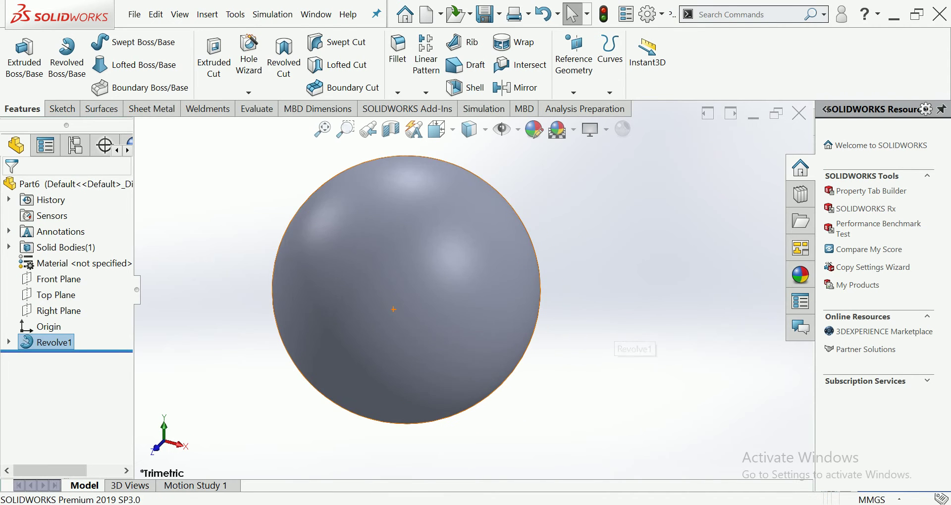
scroll(460, 277, "up", 3)
scroll(460, 277, "down", 2)
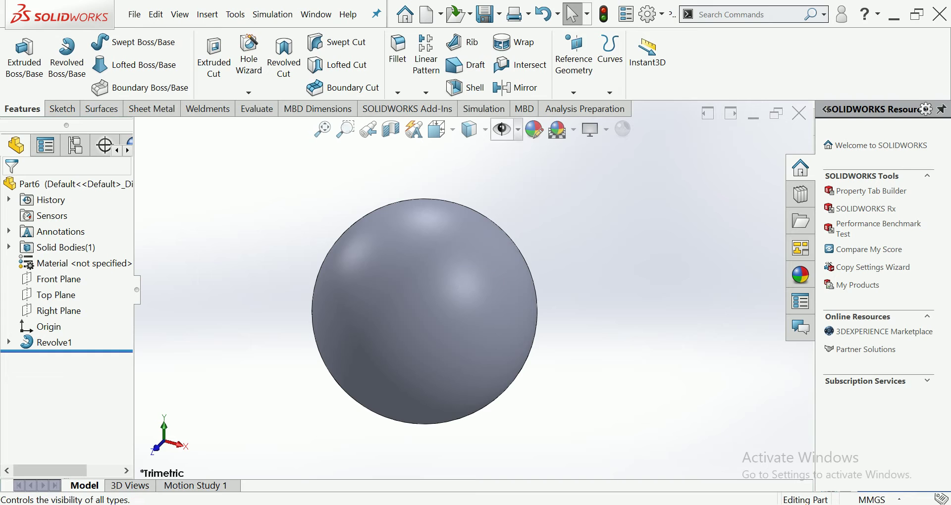
- Create a new Drop Test study, Drop Test 1, from the Simulation tools
left_click(483, 109)
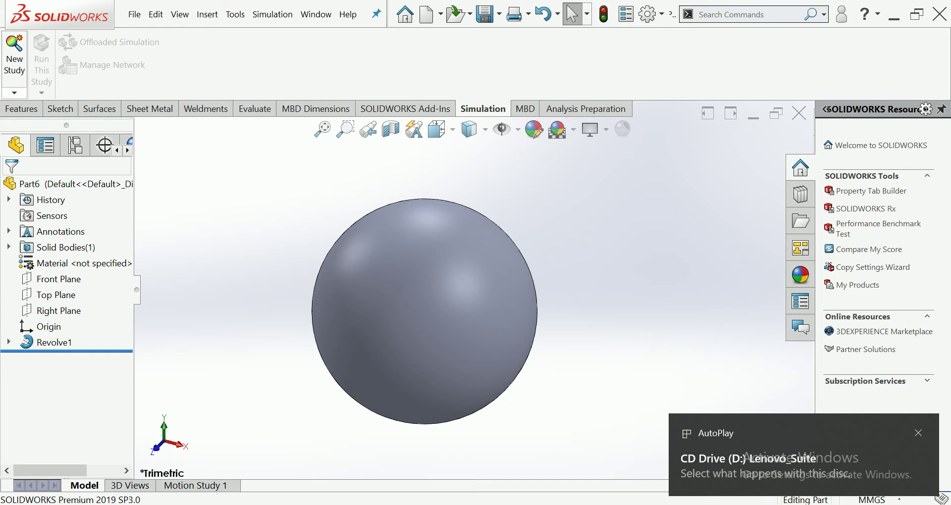
left_click(14, 92)
left_click(47, 109)
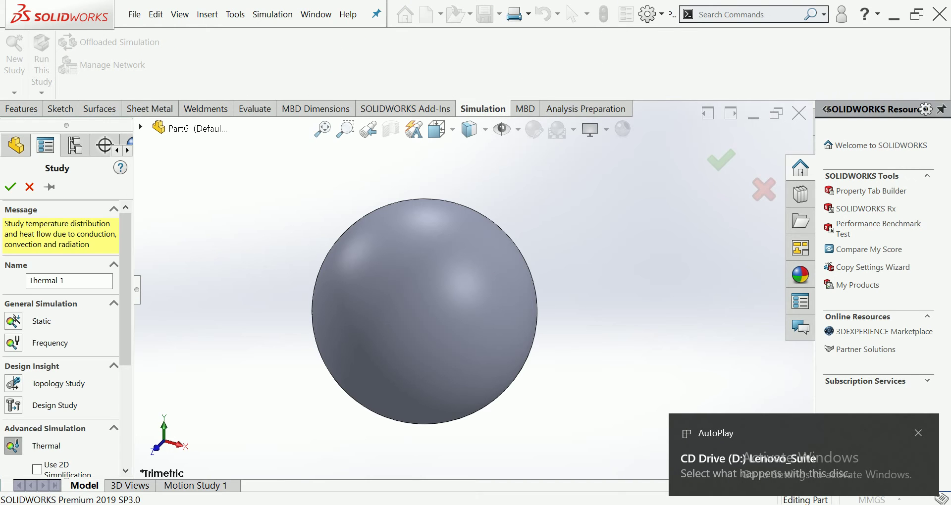
scroll(64, 337, "down", 3)
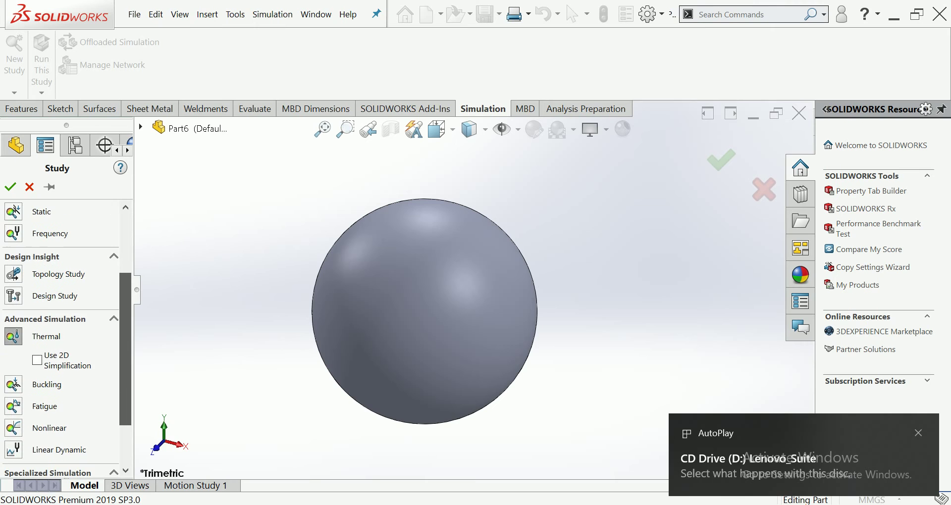
scroll(65, 337, "down", 2)
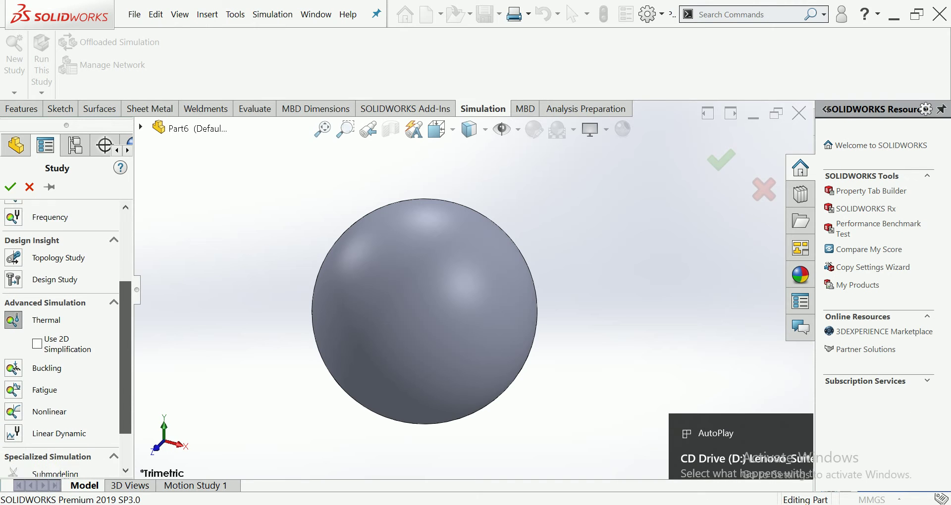
scroll(64, 337, "down", 1)
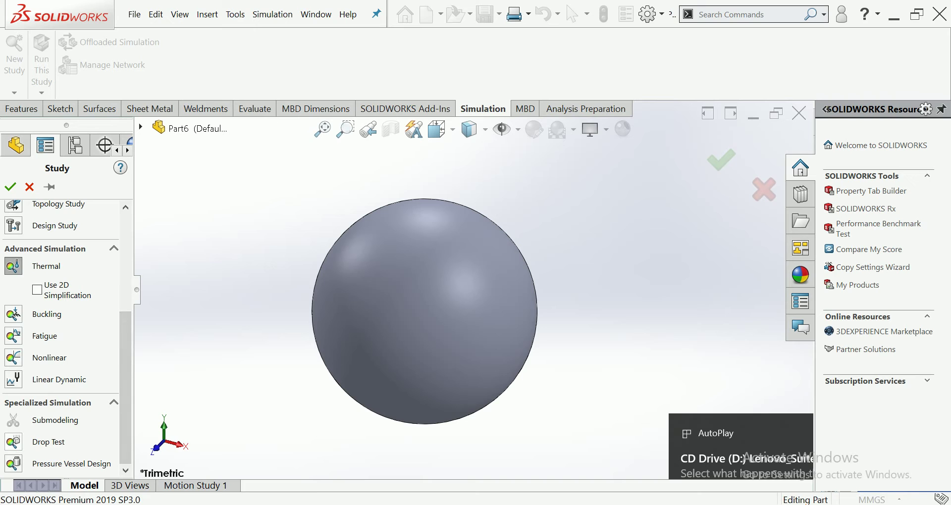
left_click(13, 441)
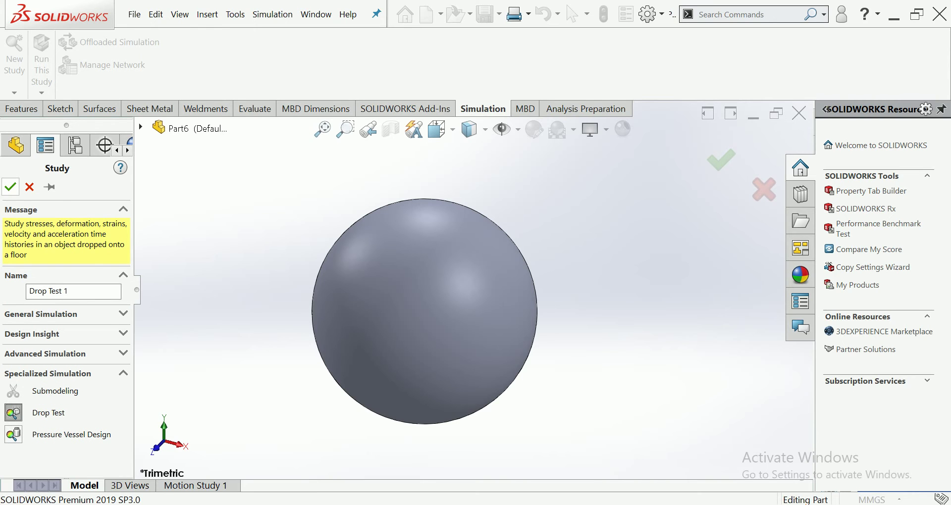
left_click(10, 186)
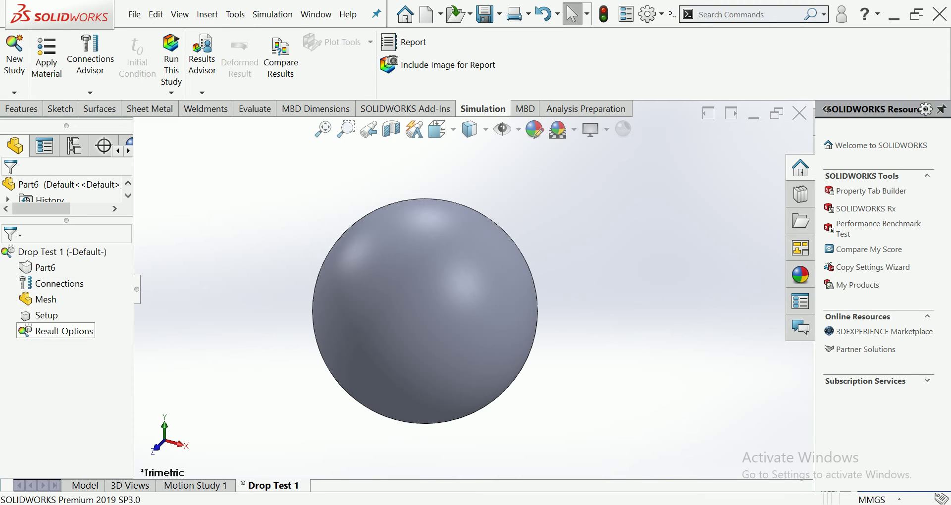
- Apply Alloy Steel from the SOLIDWORKS steel materials to Part6
left_click(47, 57)
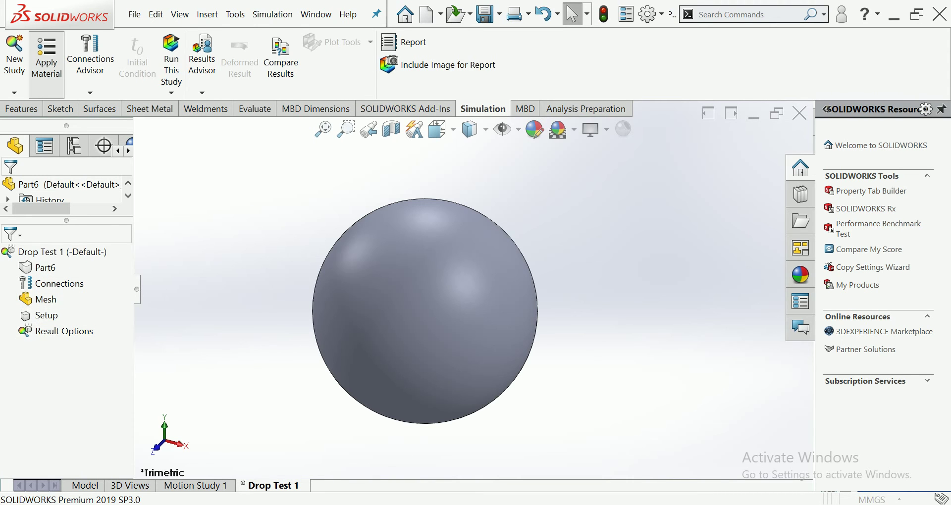
right_click(53, 56)
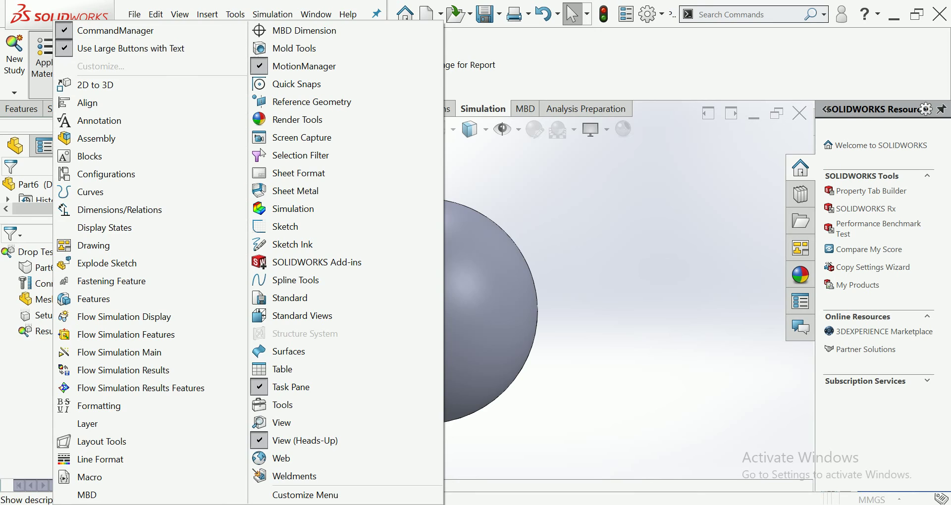
right_click(54, 55)
key("Escape")
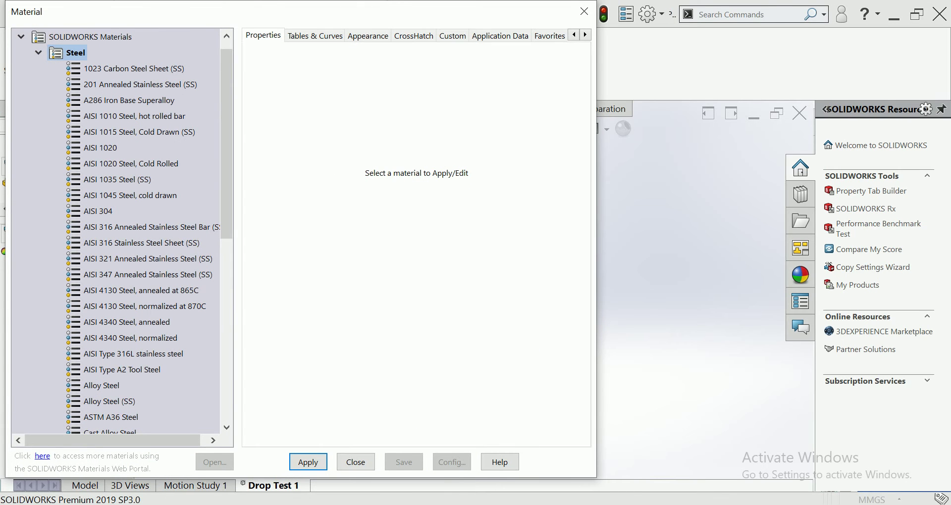
left_click(103, 385)
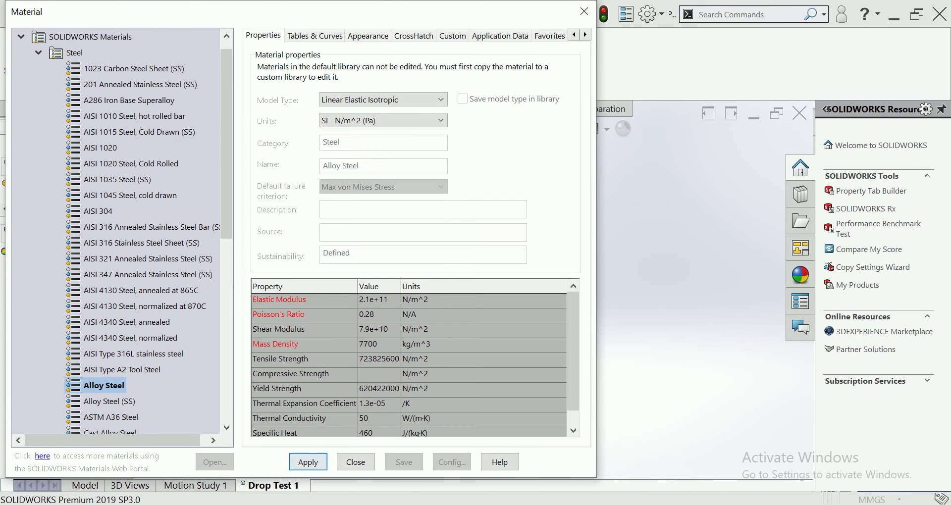
left_click(355, 461)
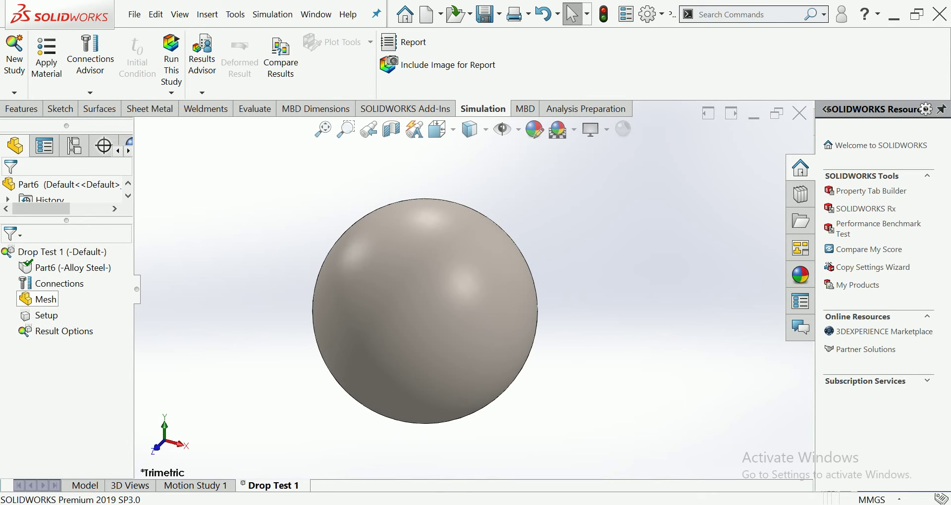
- Define the drop test setup with a 2000 mm drop height and gravity referenced to Top Plane
right_click(43, 313)
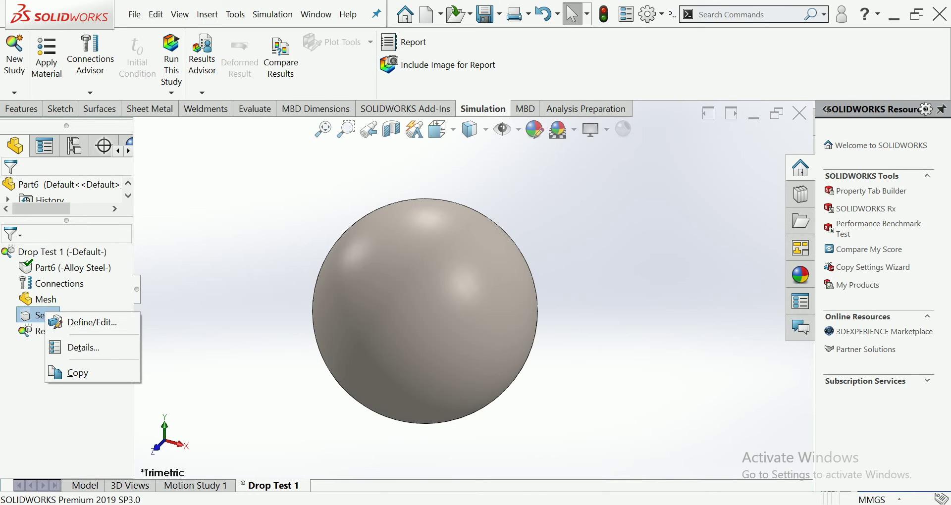
left_click(92, 322)
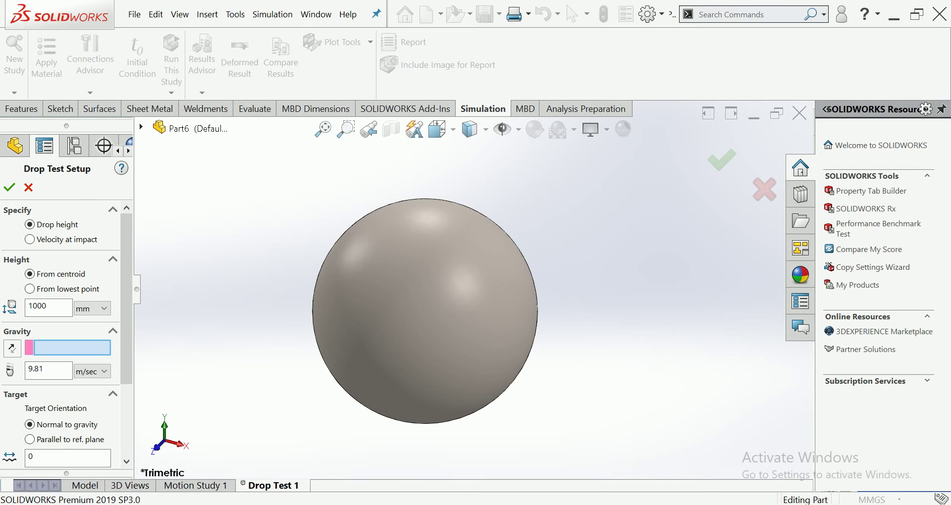
left_click(141, 127)
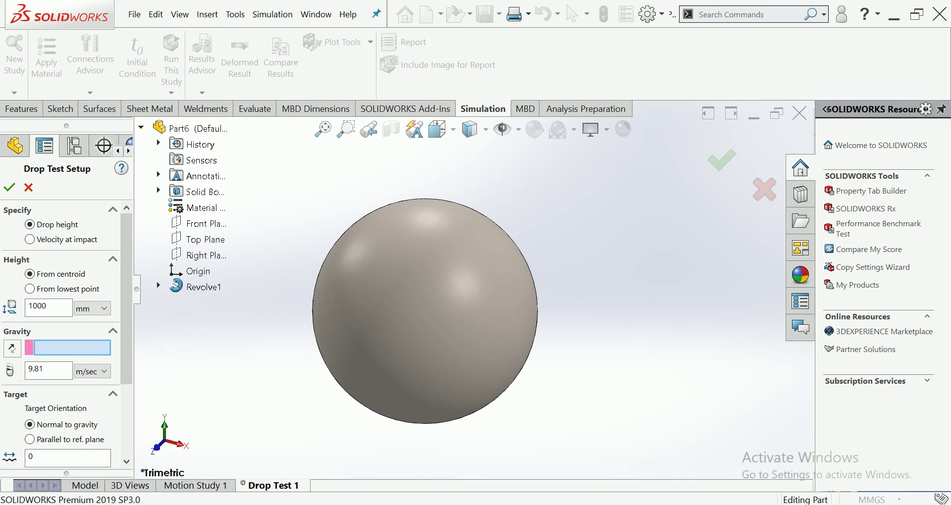
left_click(205, 239)
type("2000")
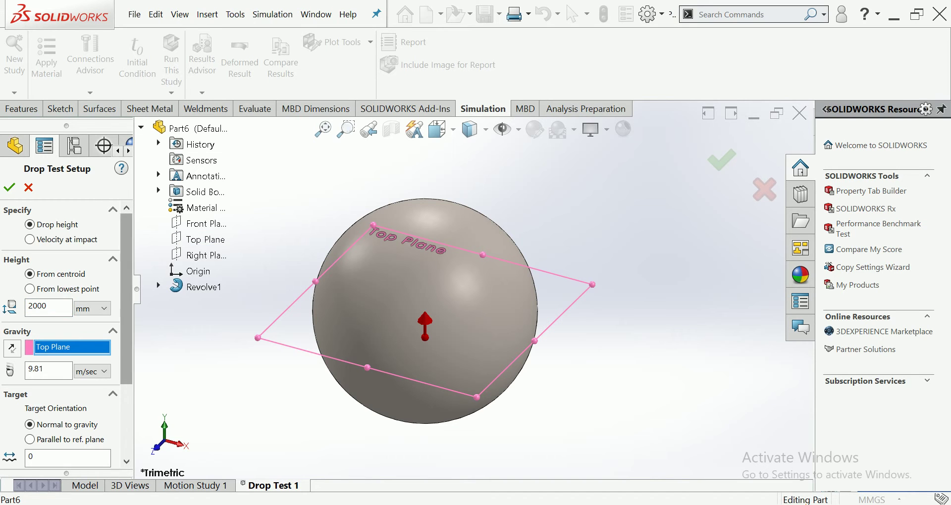
scroll(64, 321, "down", 5)
scroll(64, 322, "up", 5)
key("Return")
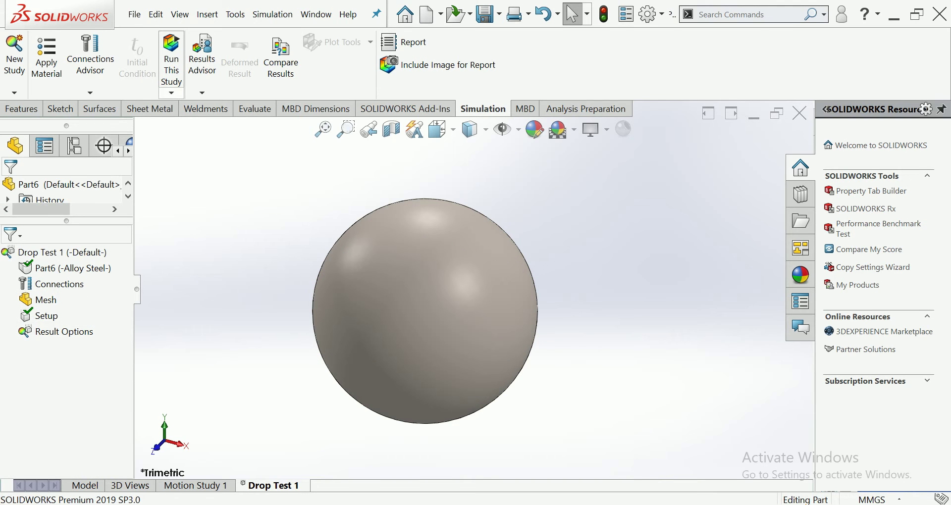
- Mesh the sphere and solve Drop Test 1, giving von Mises stress peaking at 6.812e+09 N/m^2
left_click(172, 92)
left_click(206, 127)
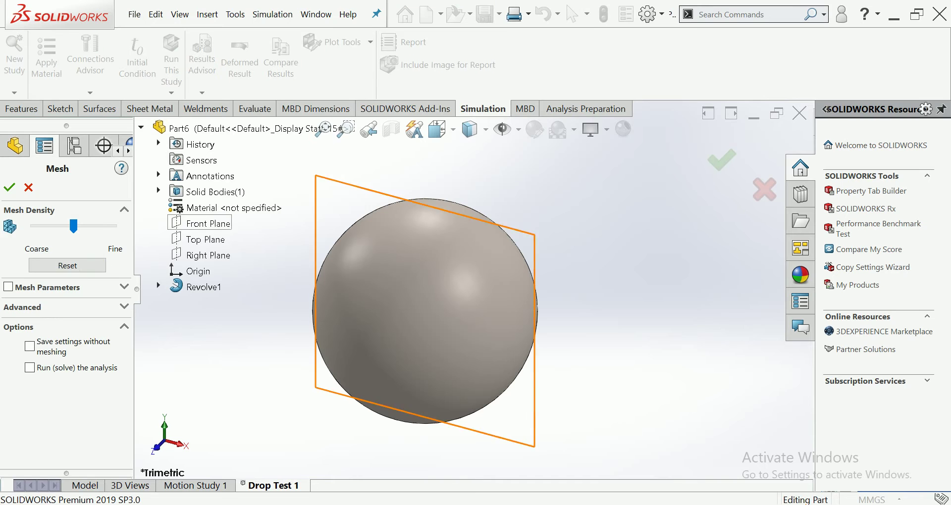
left_click(10, 187)
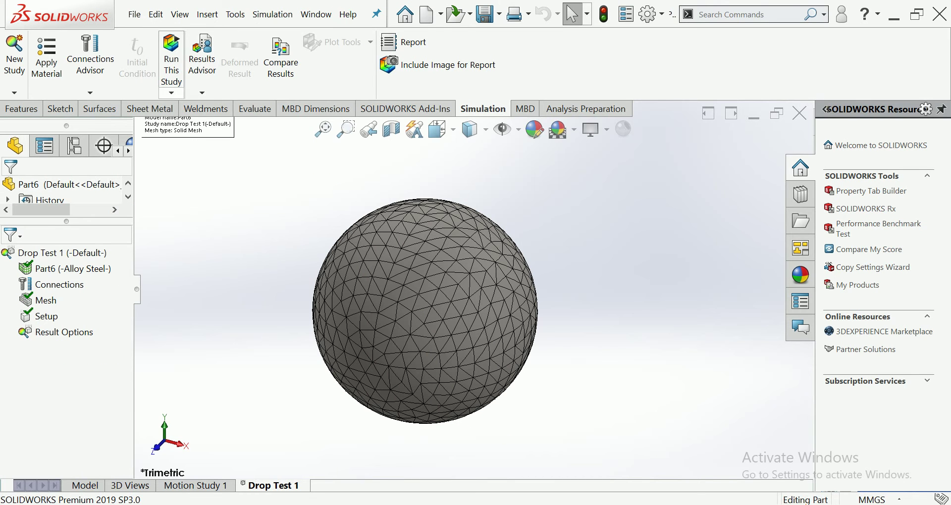
left_click(171, 93)
left_click(196, 106)
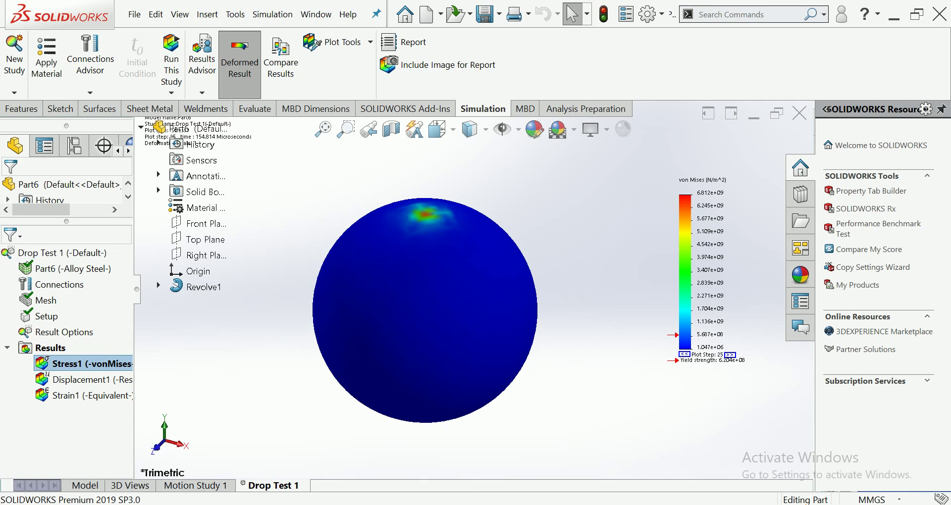
- Play the animation of the Stress1 von Mises result
right_click(120, 364)
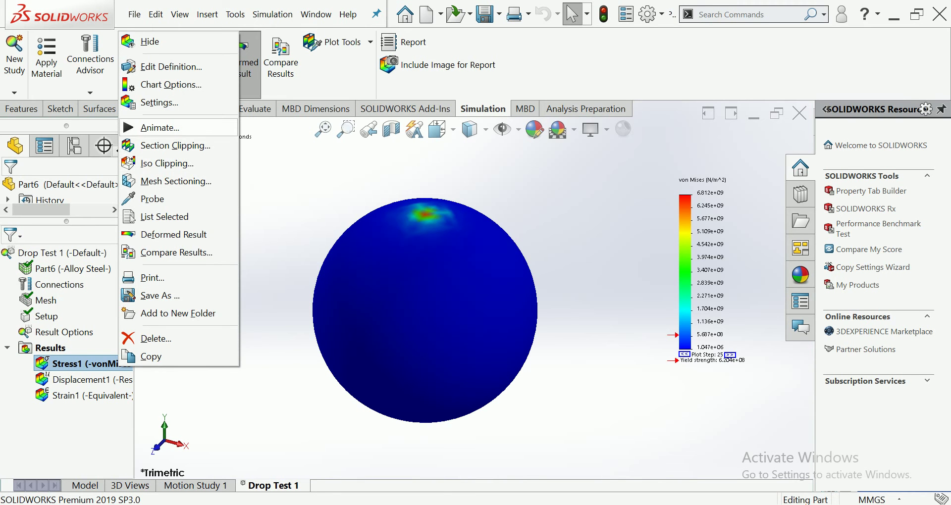
left_click(158, 128)
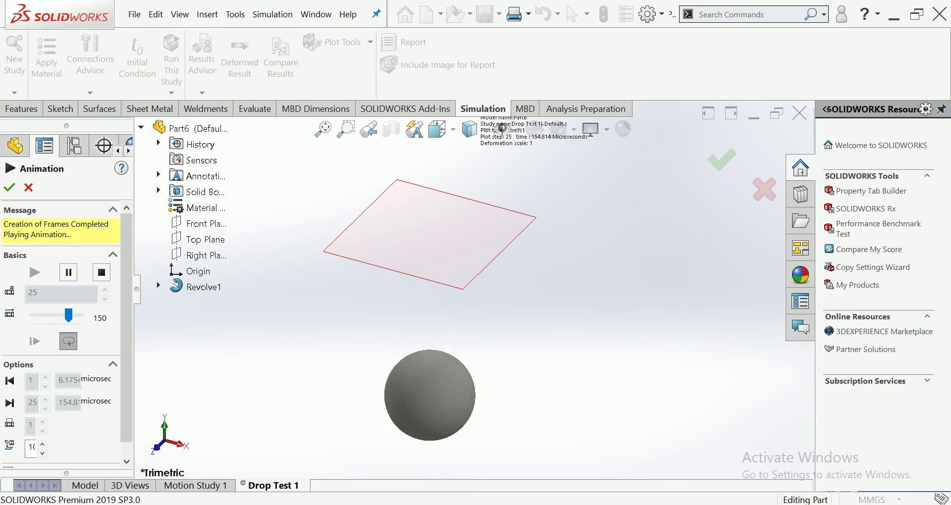
left_click(28, 187)
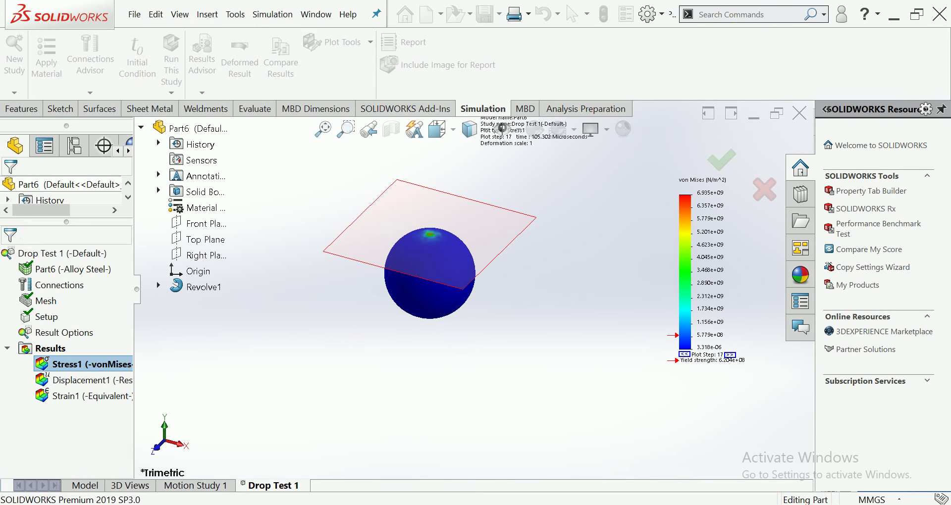
- Show and animate the Displacement1 result, peaking at 6.013e-01 mm
right_click(59, 379)
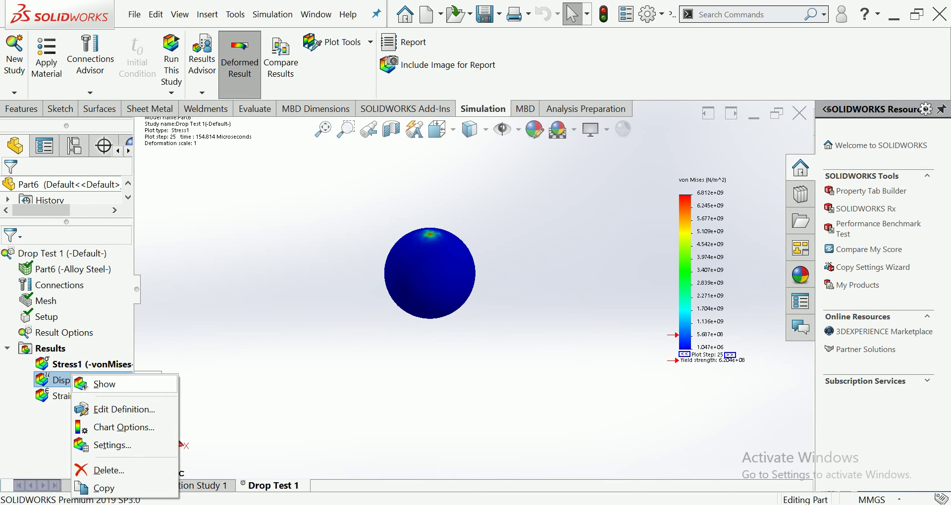
left_click(104, 385)
right_click(90, 377)
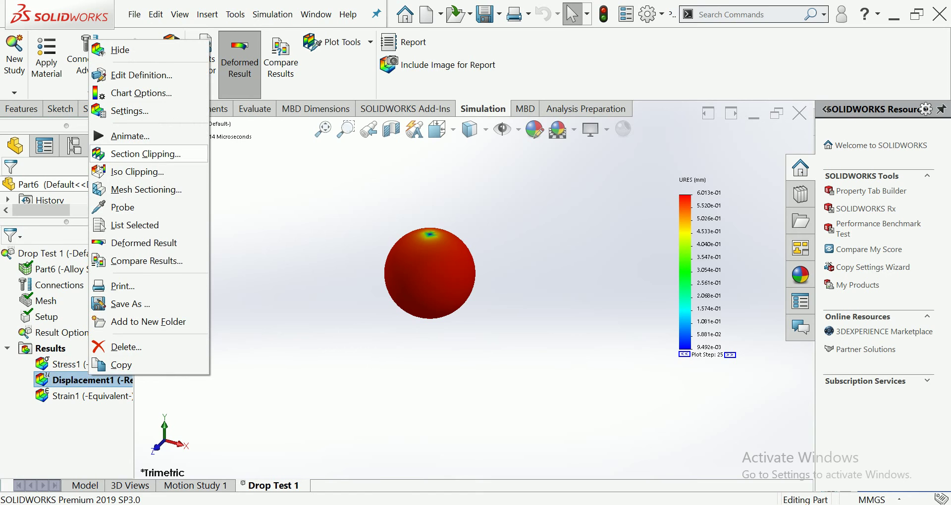
left_click(130, 136)
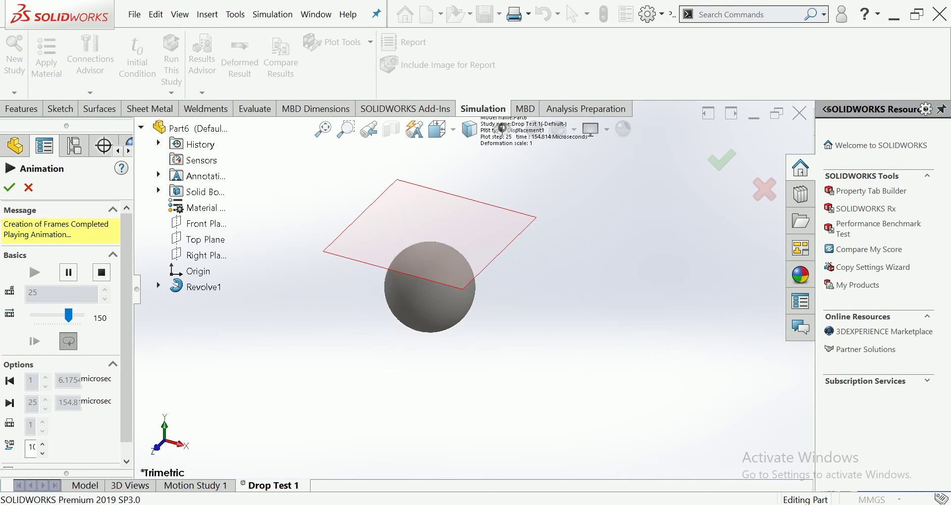
key("Escape")
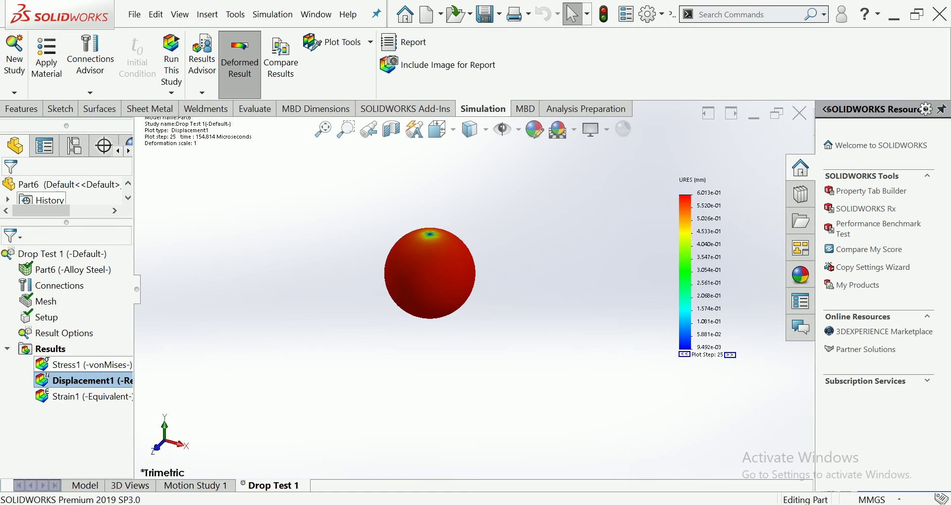
- Reverse the gravity direction in the drop test setup
right_click(47, 317)
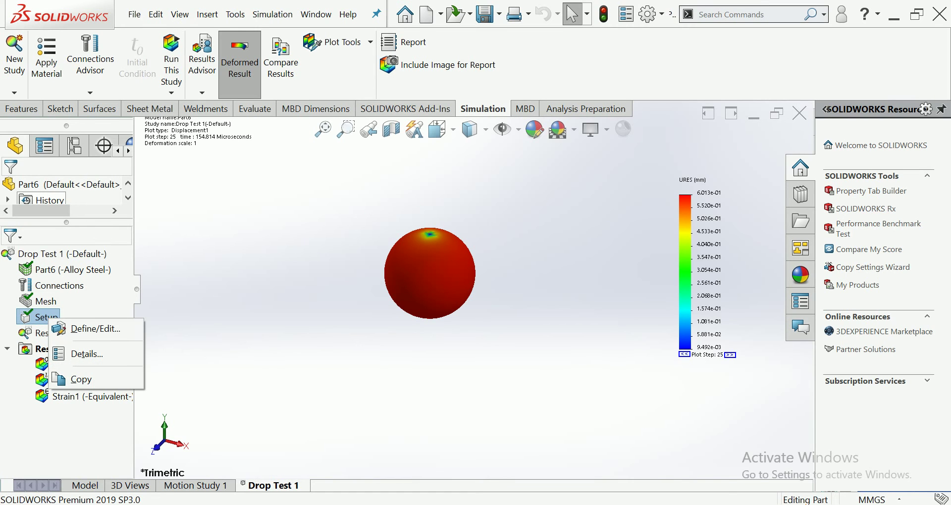
left_click(94, 328)
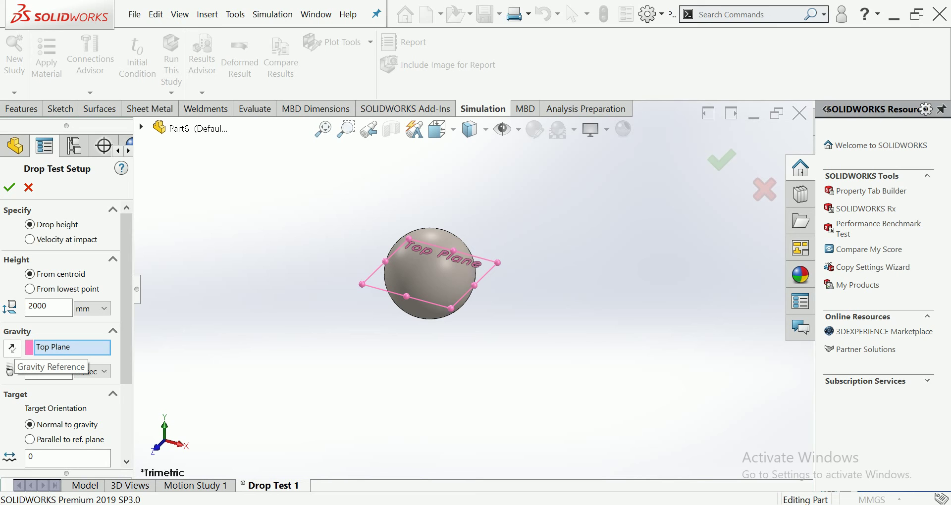
left_click(12, 348)
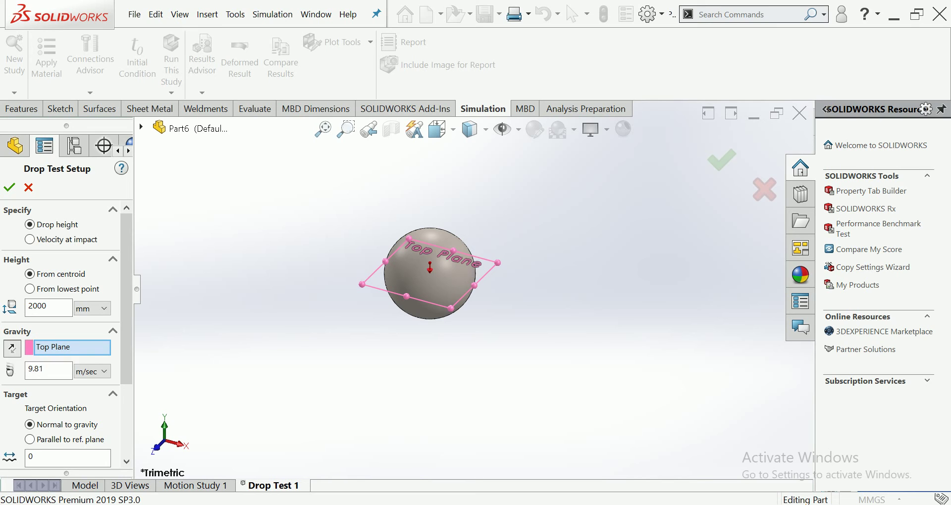
key("Return")
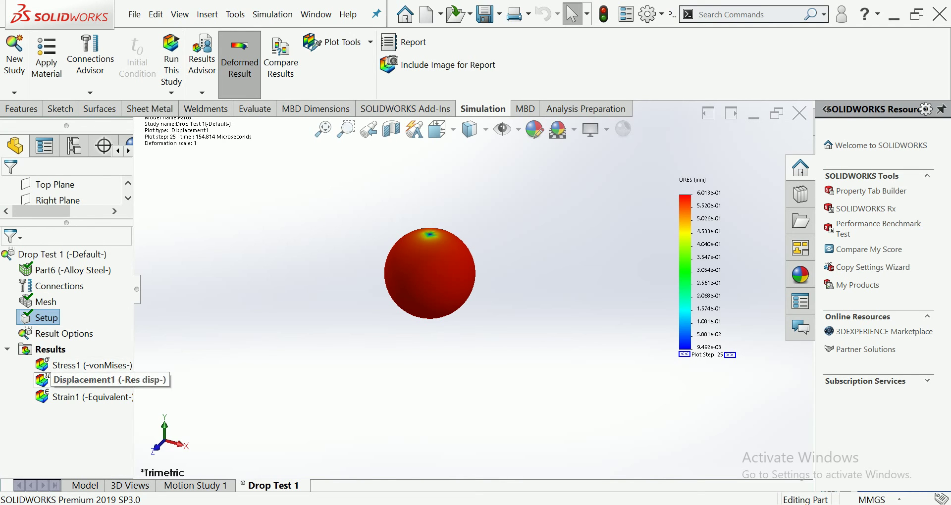
- Animate the displacement result, then re-solve the study with the reversed gravity
right_click(92, 381)
left_click(132, 143)
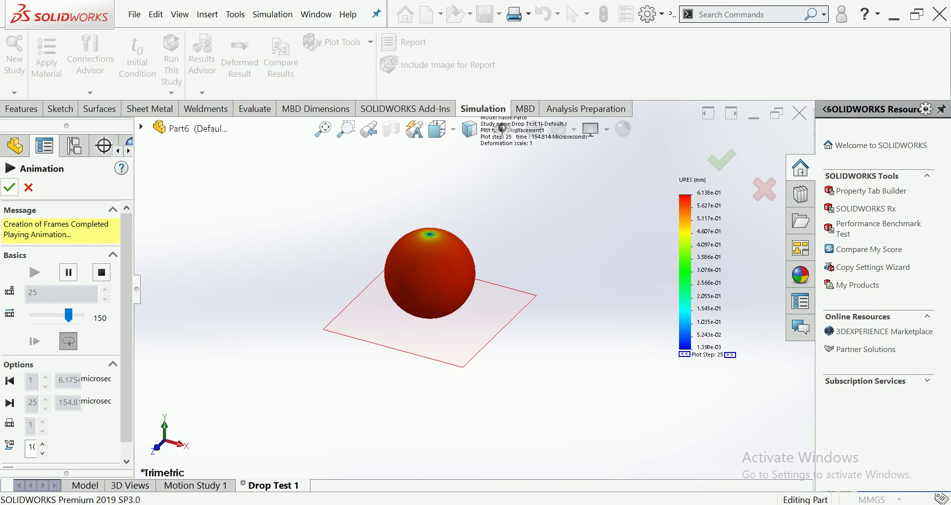
left_click(9, 187)
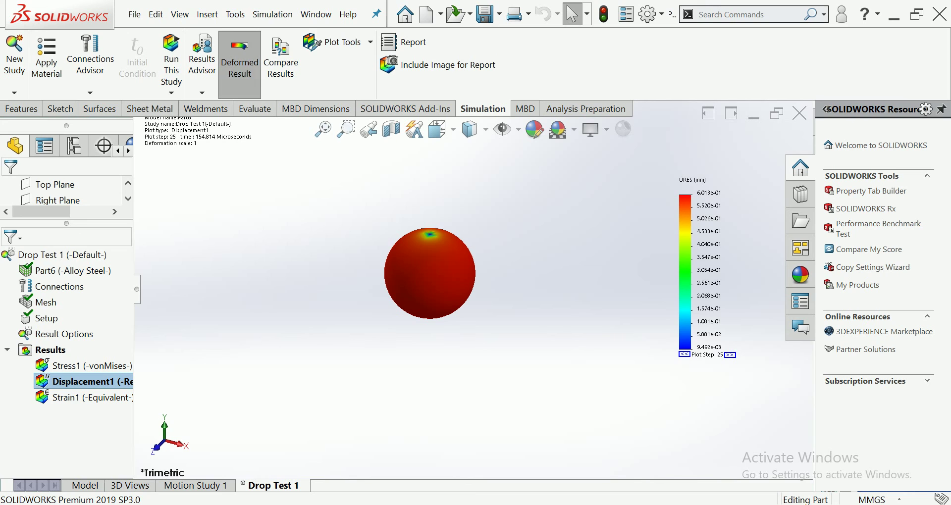
left_click(171, 59)
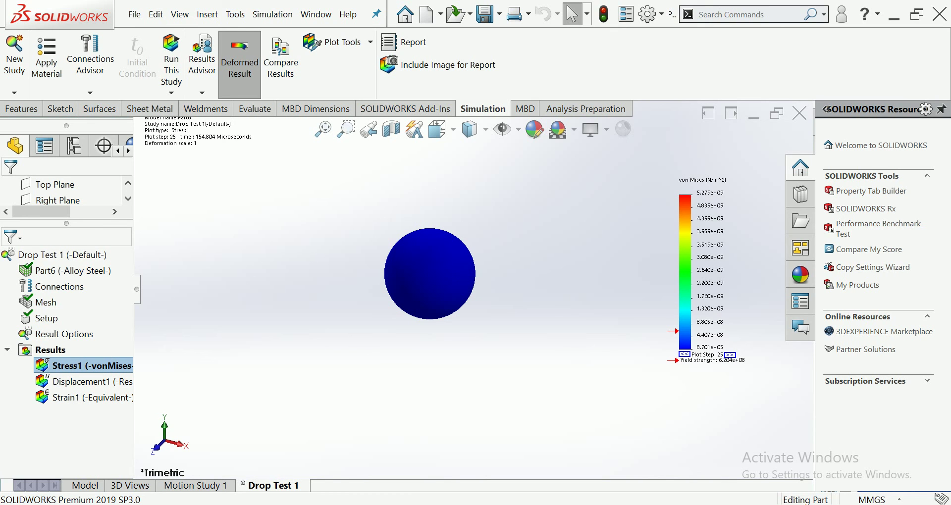
- Show and animate the updated displacement (peak 4.735e-01 mm), then drag the colour legend beside the sphere
right_click(116, 381)
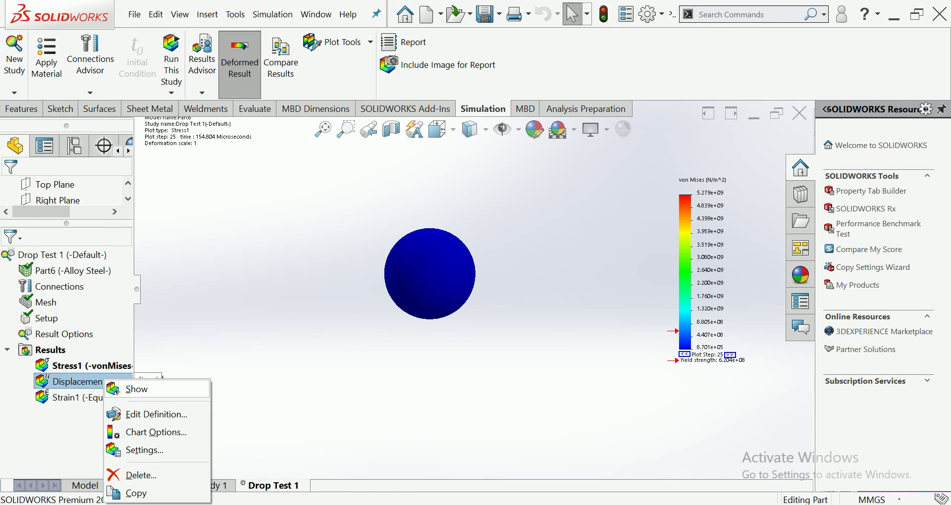
left_click(133, 388)
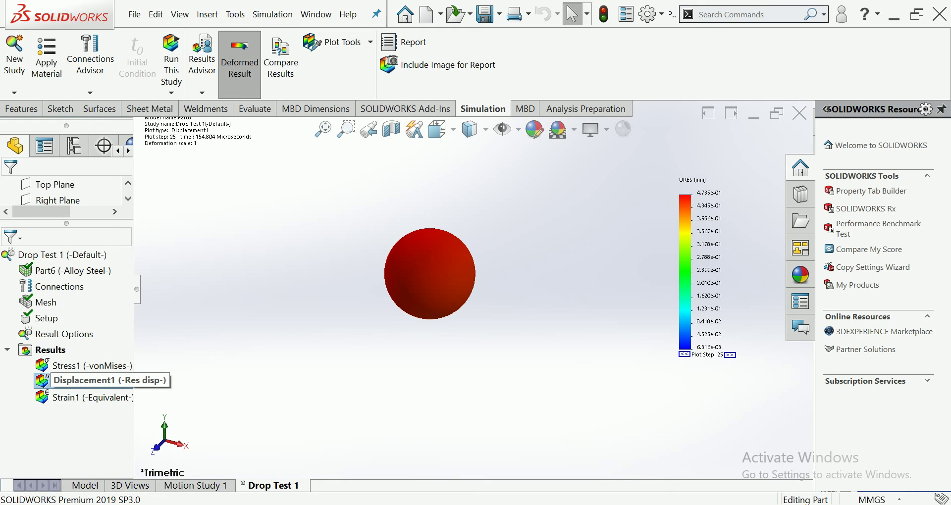
right_click(115, 382)
left_click(148, 142)
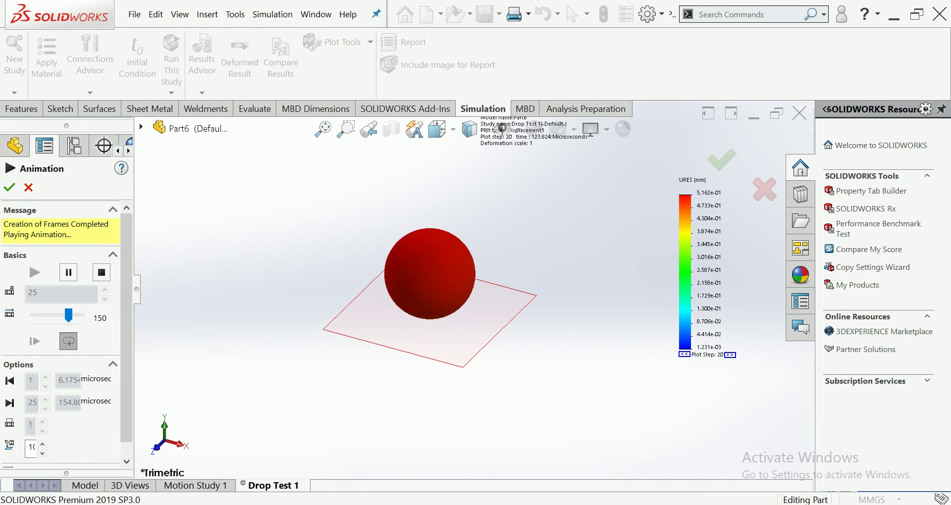
key("Escape")
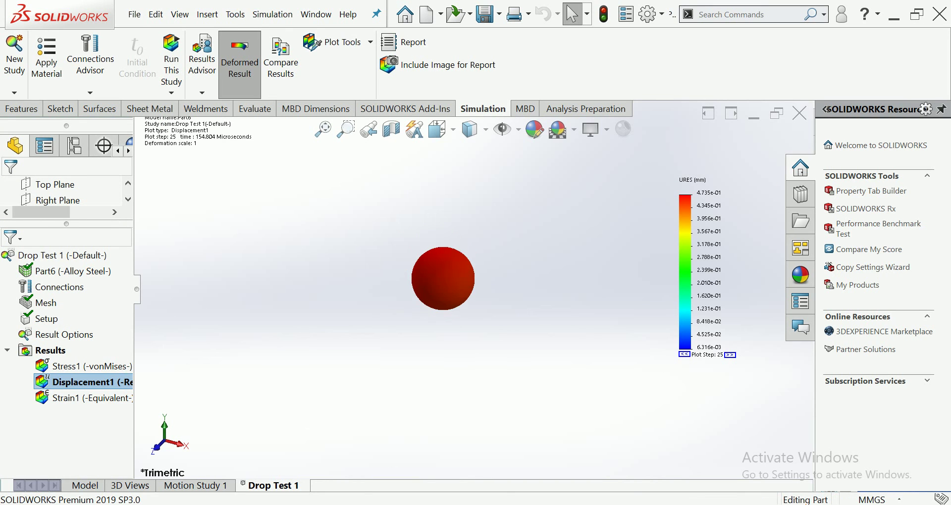
scroll(493, 273, "down", 5)
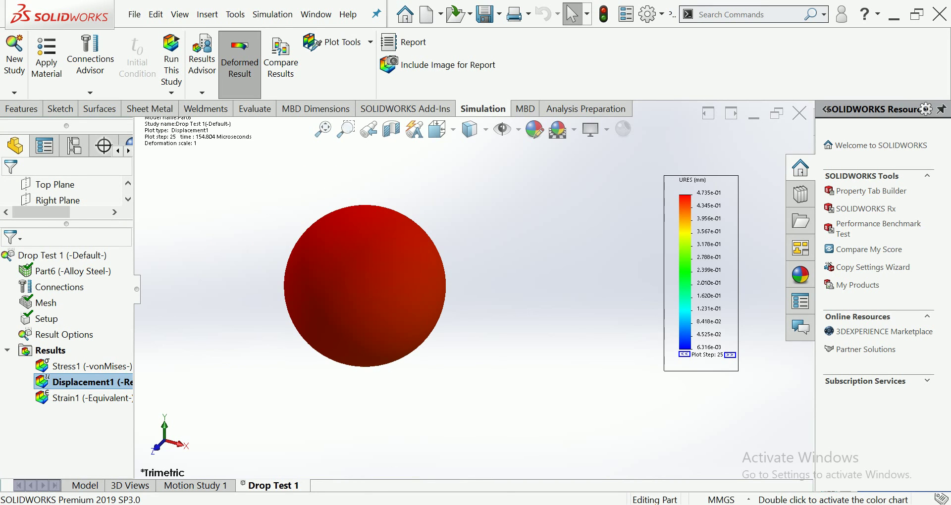
left_click_drag(700, 273, 503, 299)
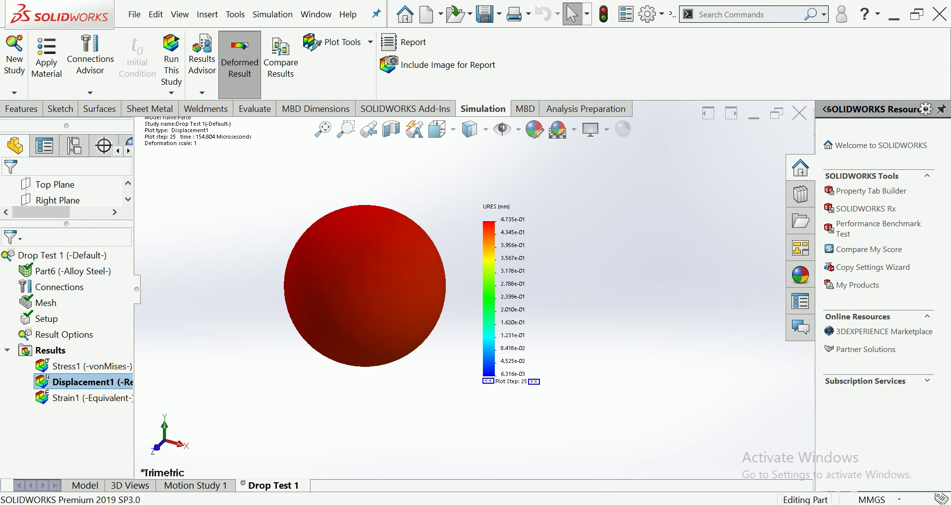